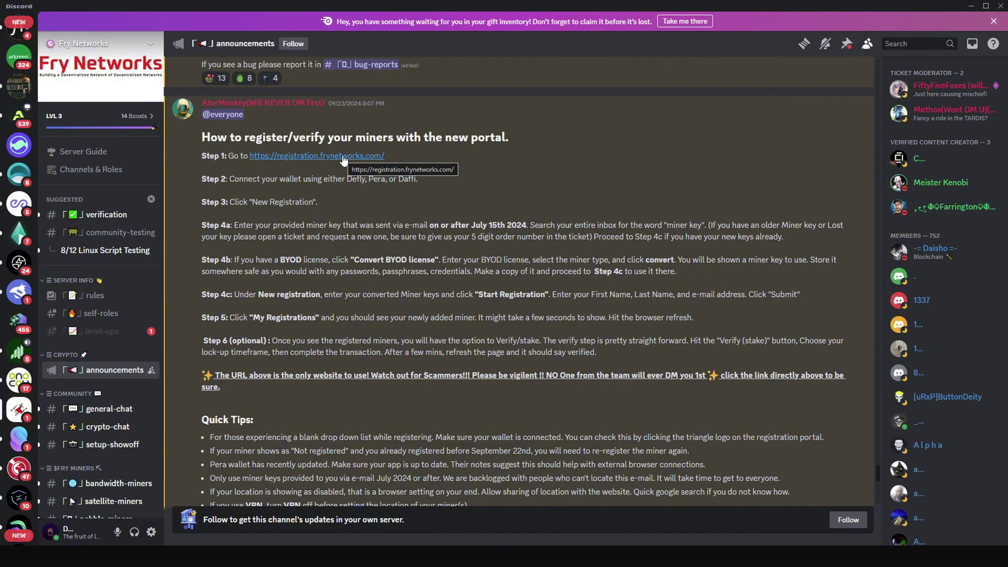
Step: Open the registration.frynetworks.com portal from the announcement and connect the Pera wallet to the dashboard
{"action": "left_click", "coordinate": [343, 157]}
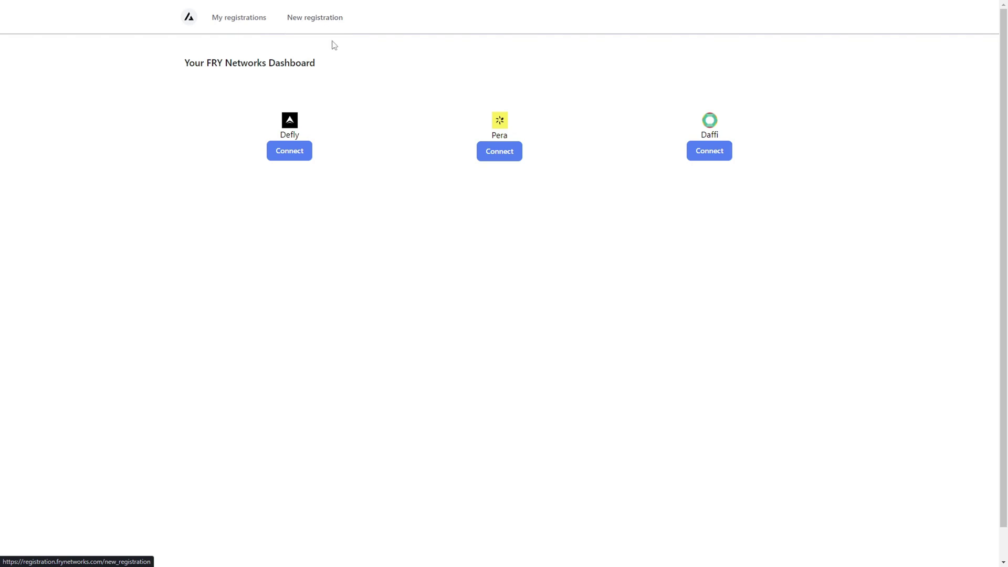
{"action": "left_click", "coordinate": [498, 158]}
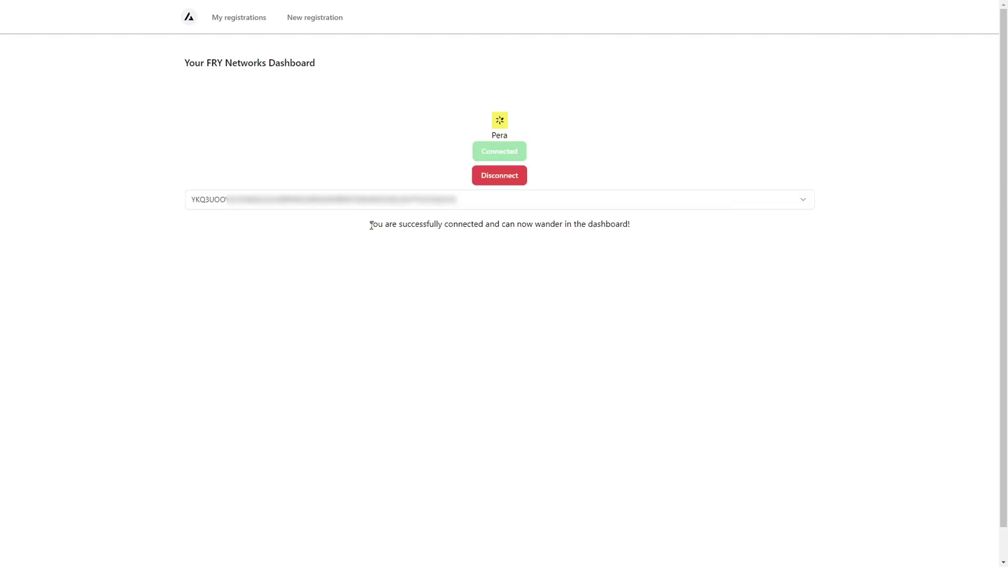
{"action": "triple_click", "coordinate": [648, 234]}
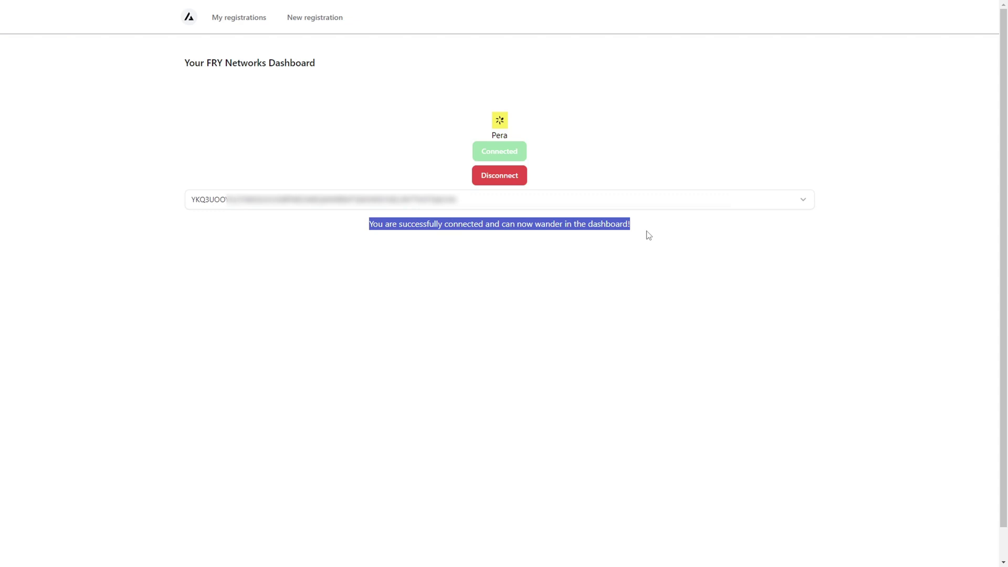
{"action": "left_click", "coordinate": [65, 65]}
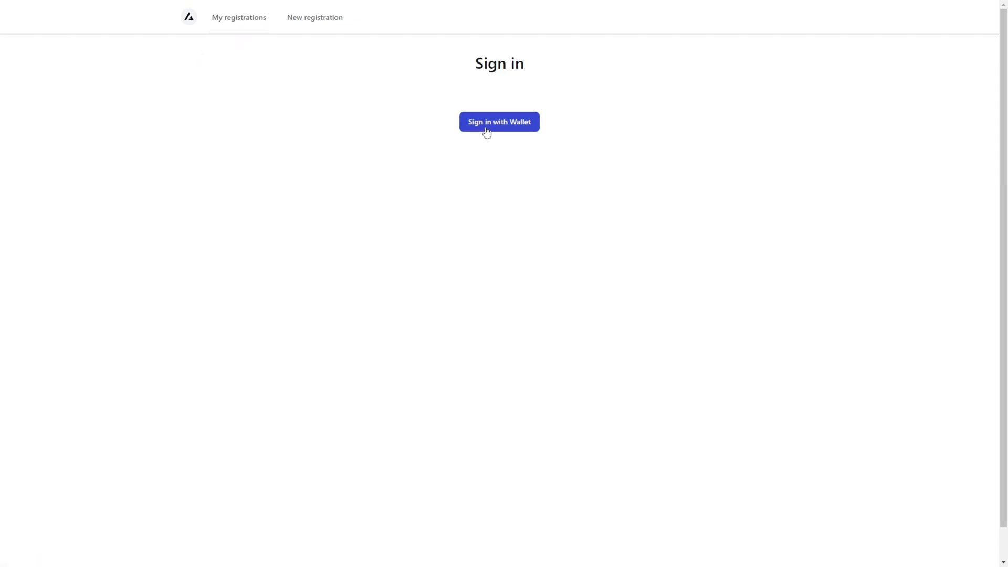
Step: Sign in to the portal with the connected wallet and open the list of registered miners
{"action": "left_click", "coordinate": [484, 125]}
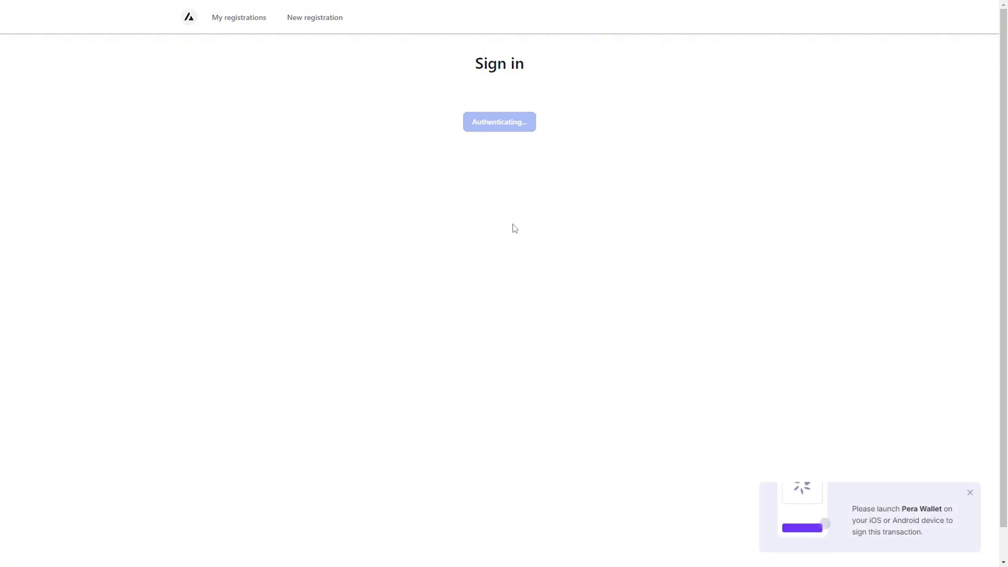
{"action": "left_click", "coordinate": [251, 24]}
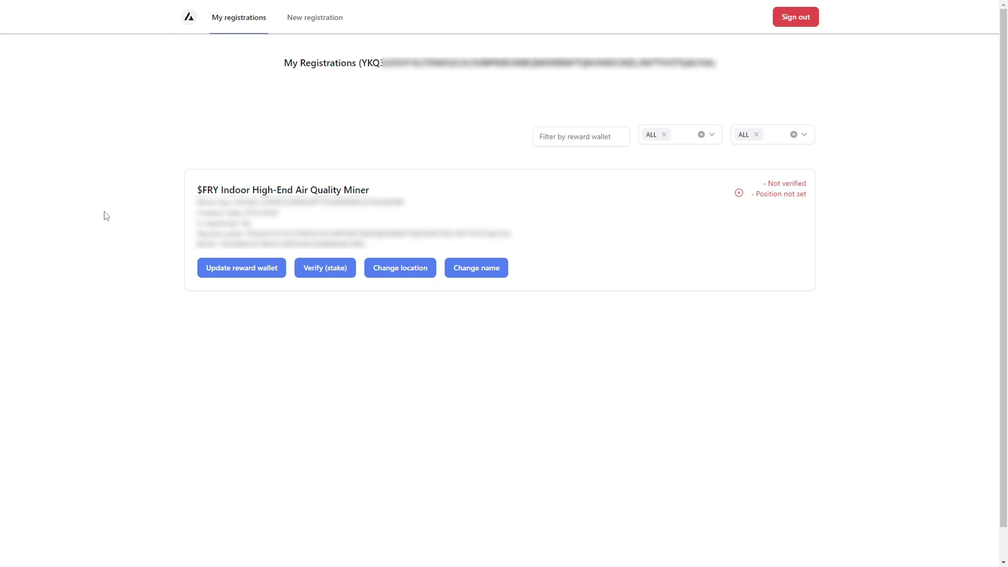
Step: Convert the BYOD license to a miner key by entering the license key and choosing $FRY Bandwidth Miner as the miner type
{"action": "left_click", "coordinate": [319, 20]}
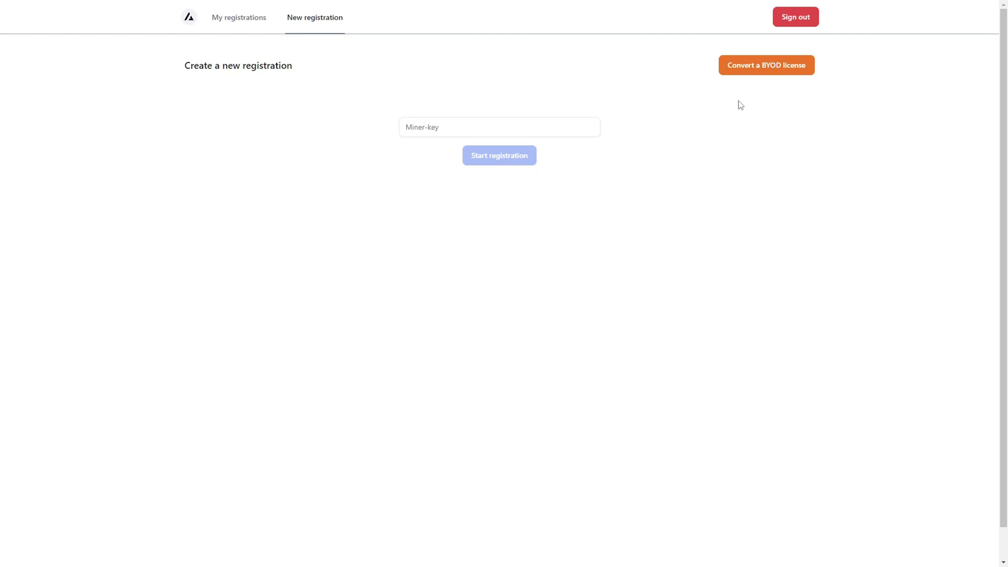
{"action": "left_click", "coordinate": [753, 75]}
{"action": "left_click", "coordinate": [510, 271]}
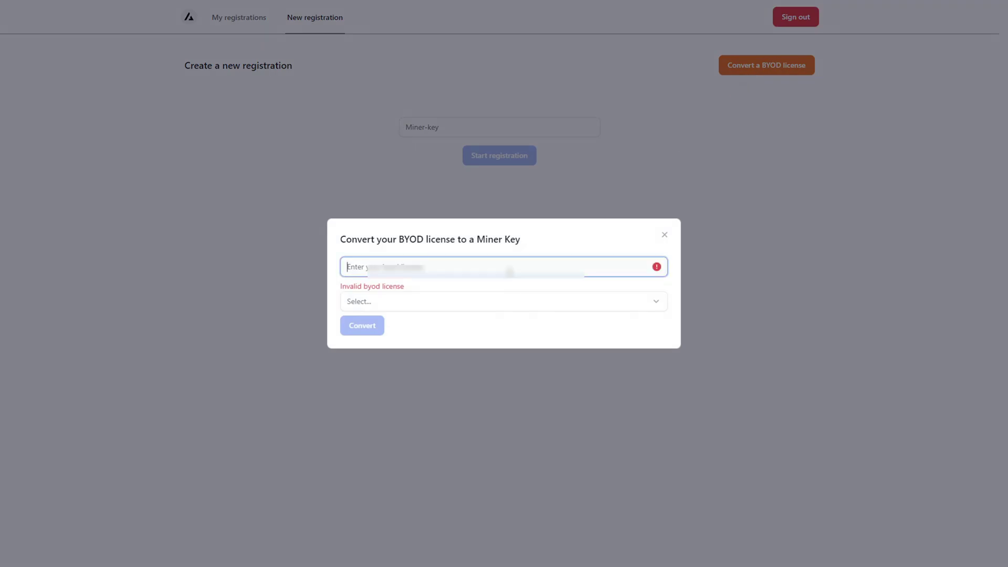
{"action": "key", "text": "ctrl+v"}
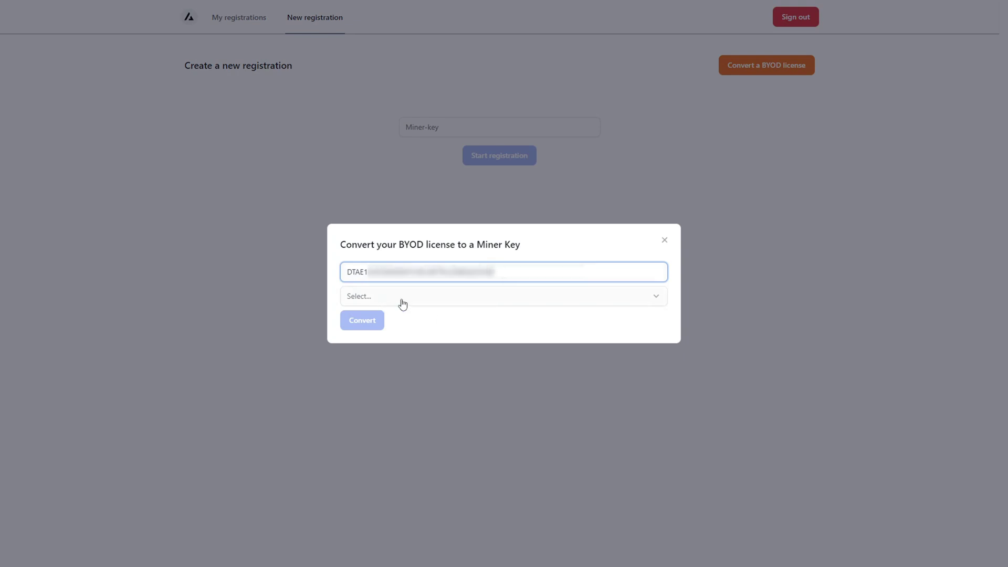
{"action": "left_click", "coordinate": [649, 304]}
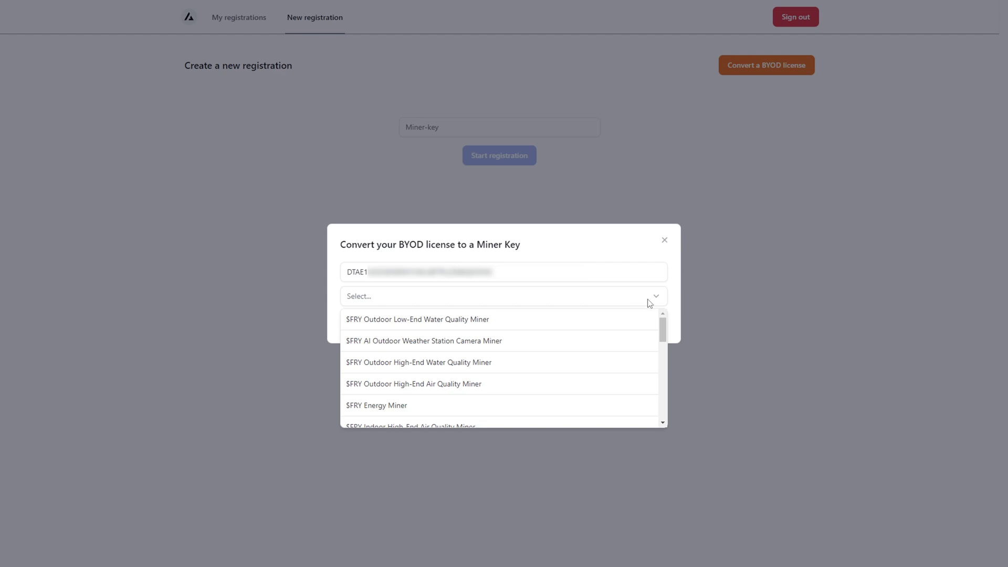
{"action": "scroll", "coordinate": [607, 341], "scroll_direction": "down", "scroll_amount": 3}
{"action": "left_click", "coordinate": [606, 342]}
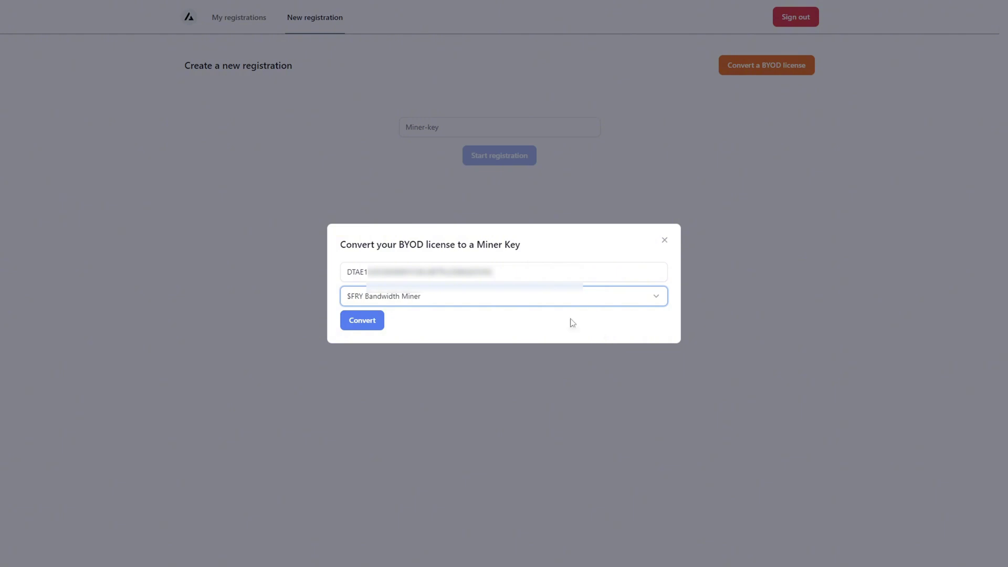
{"action": "left_click", "coordinate": [354, 326]}
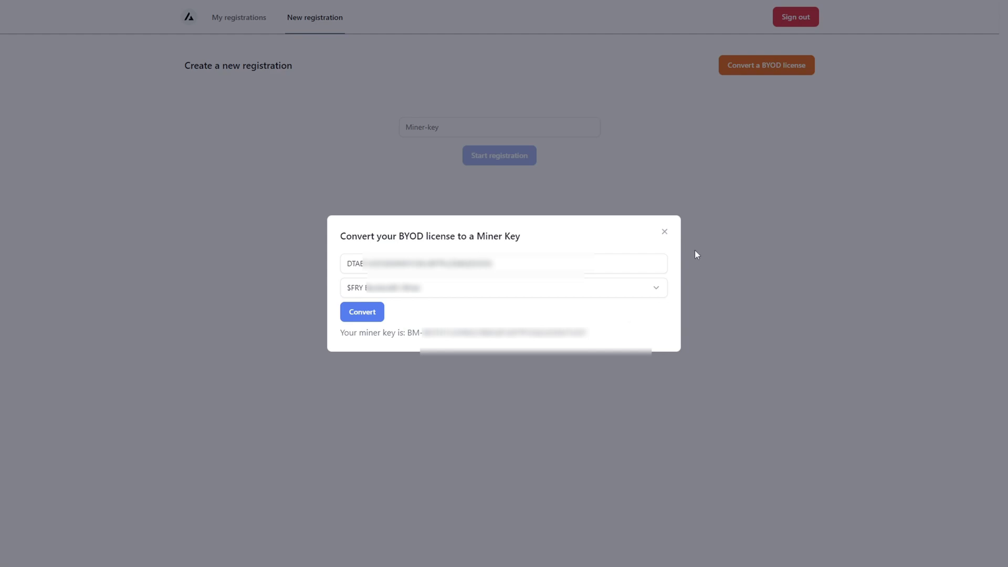
{"action": "left_click", "coordinate": [663, 232]}
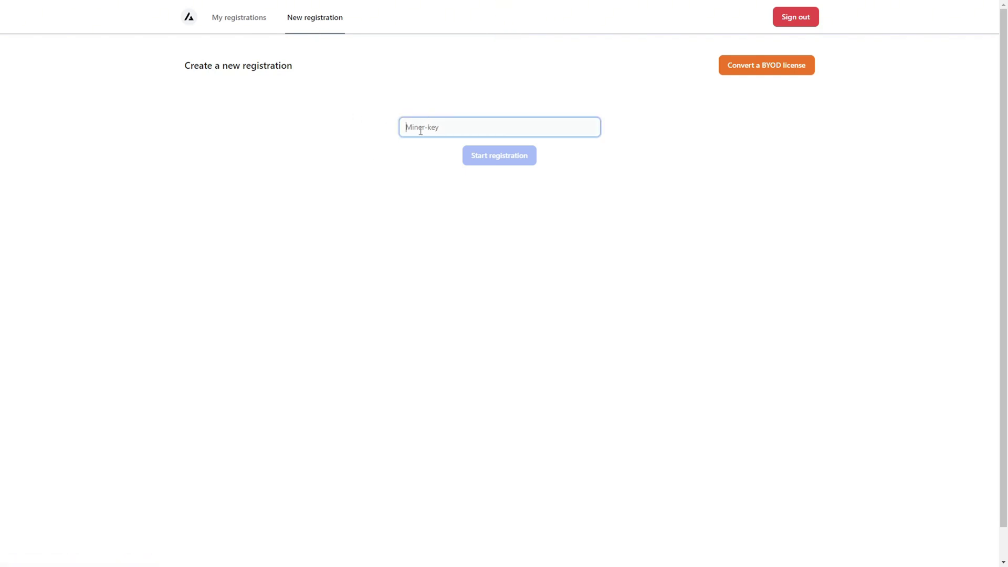
Step: Start a new registration with the converted miner key and dismiss the device registration form without entering personal details
{"action": "left_click_drag", "start_coordinate": [184, 65], "coordinate": [289, 66]}
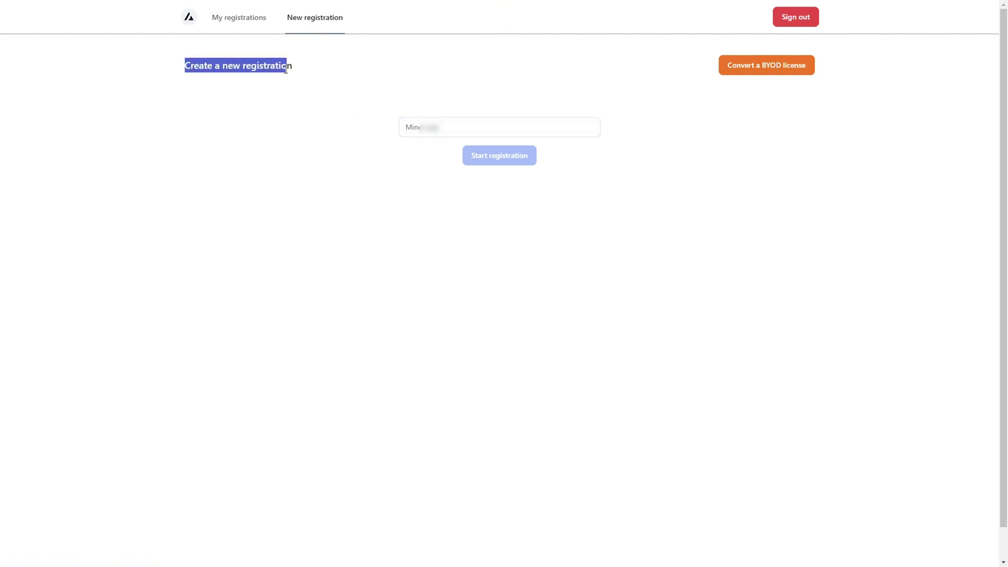
{"action": "left_click", "coordinate": [433, 124]}
{"action": "key", "text": "ctrl+v"}
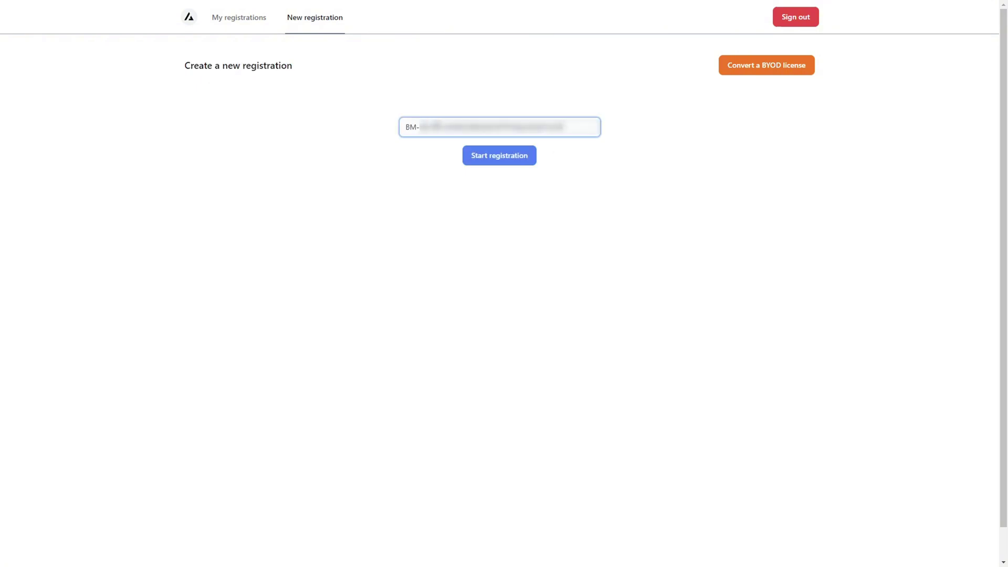
{"action": "left_click", "coordinate": [481, 160]}
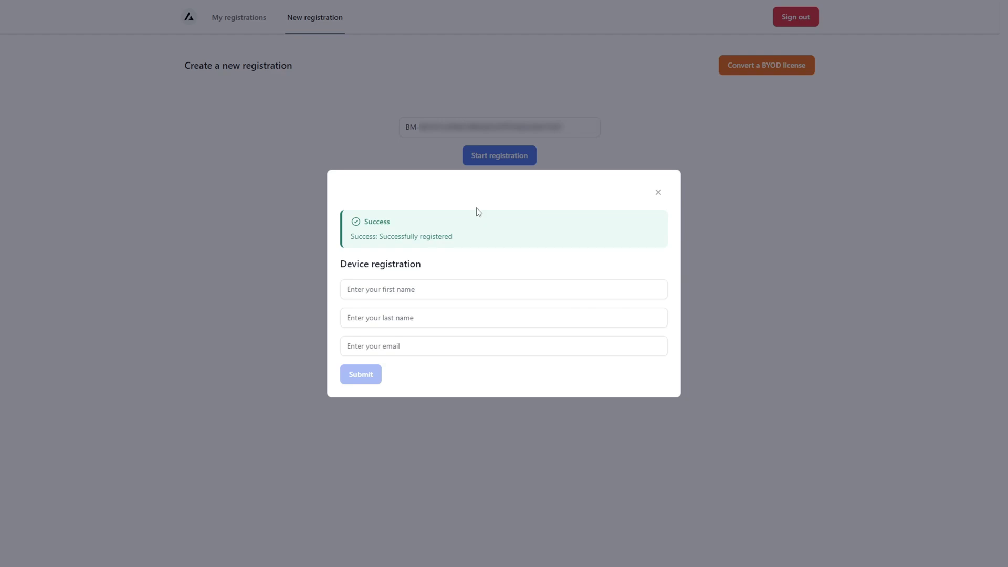
{"action": "left_click_drag", "start_coordinate": [387, 238], "coordinate": [528, 227]}
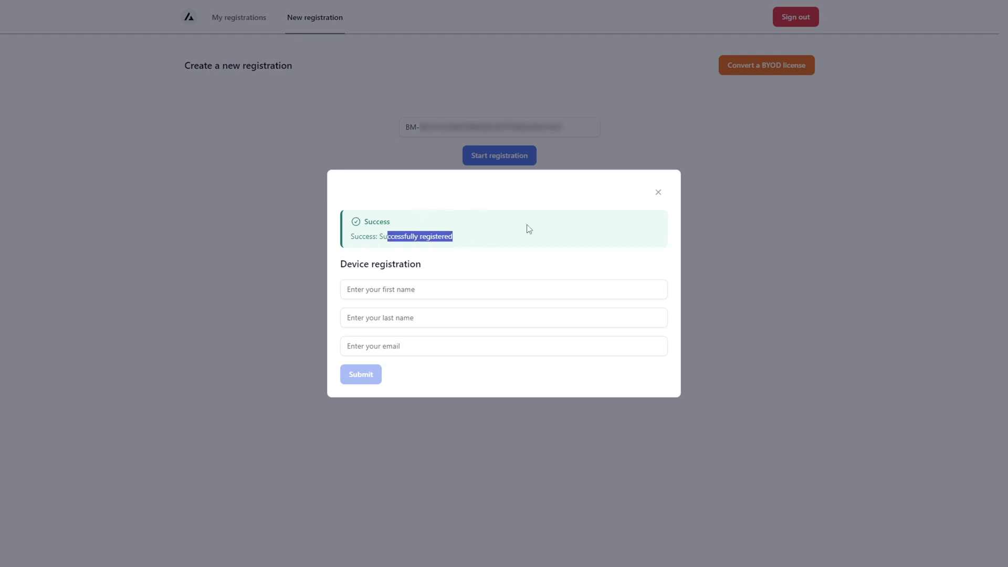
{"action": "left_click", "coordinate": [656, 196]}
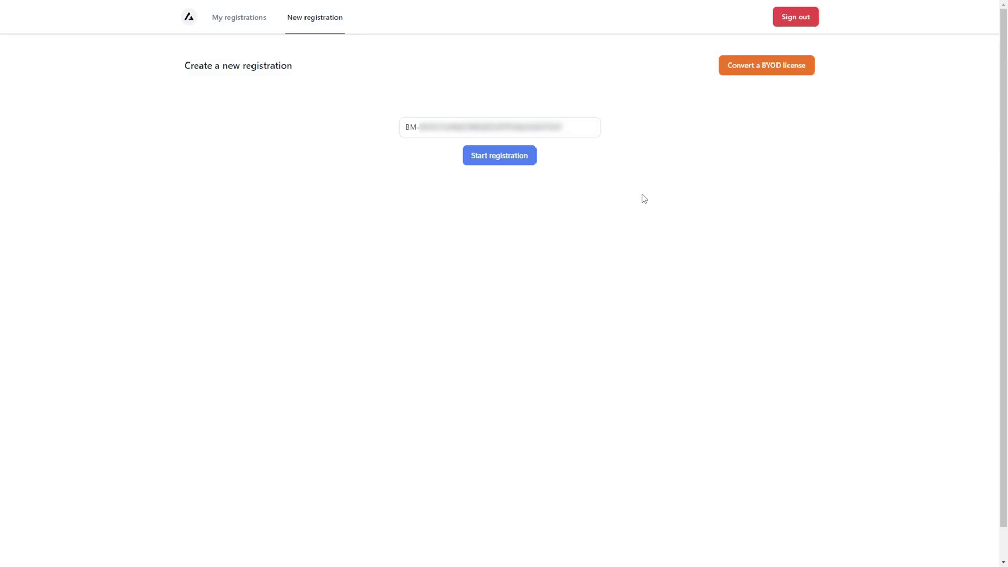
Step: Review the registered miners, checking the $FRY Bandwidth Miner entry and its reward wallet field
{"action": "left_click", "coordinate": [238, 21]}
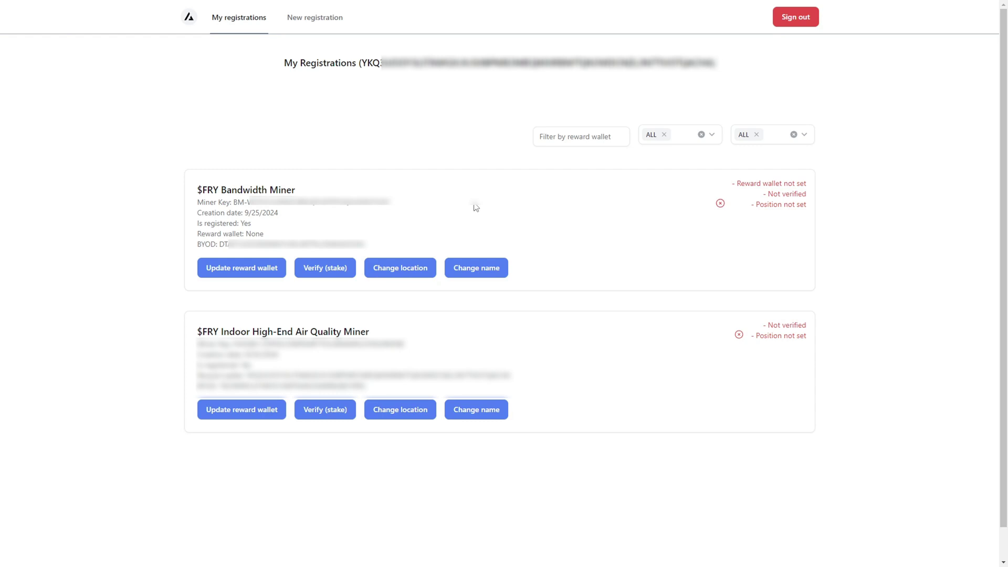
{"action": "left_click_drag", "start_coordinate": [375, 333], "coordinate": [197, 334]}
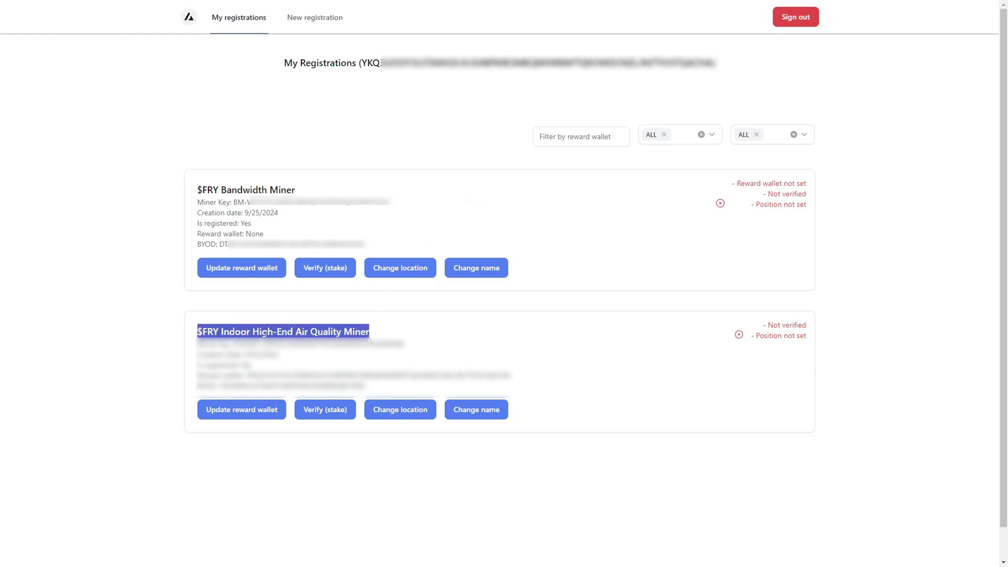
{"action": "left_click", "coordinate": [199, 190]}
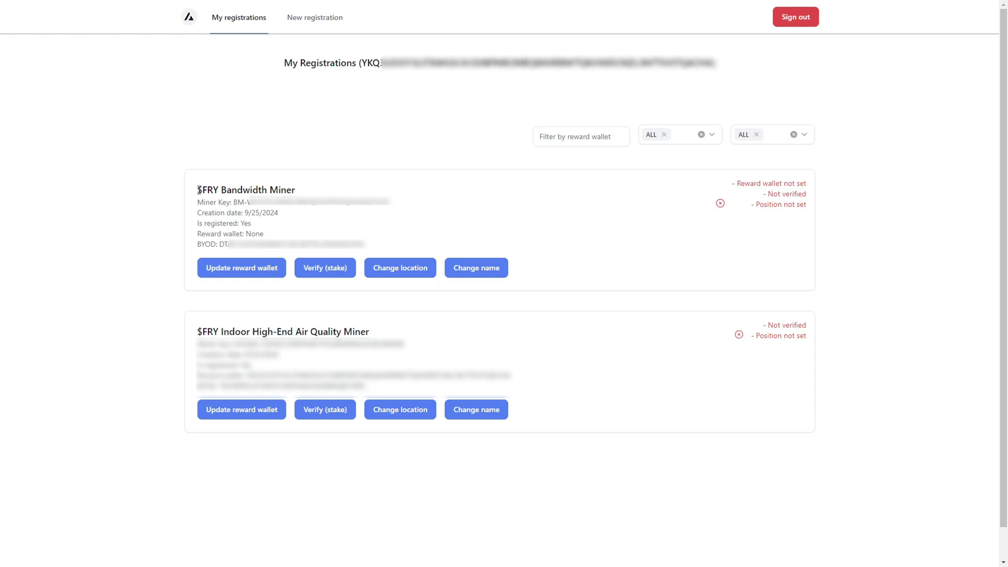
{"action": "left_click_drag", "start_coordinate": [199, 190], "coordinate": [344, 194]}
{"action": "left_click", "coordinate": [352, 193]}
{"action": "left_click_drag", "start_coordinate": [194, 237], "coordinate": [265, 234]}
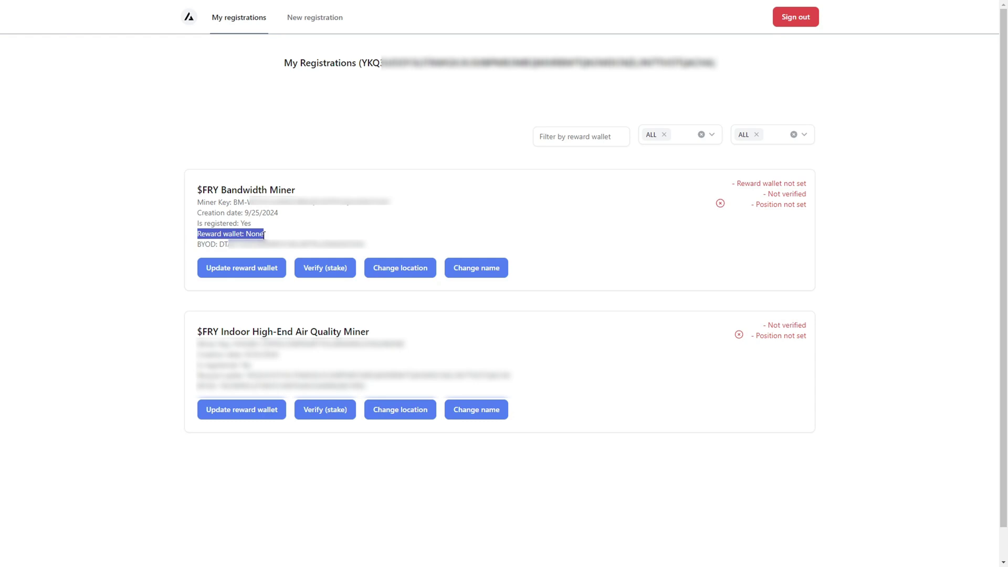
{"action": "left_click", "coordinate": [144, 318]}
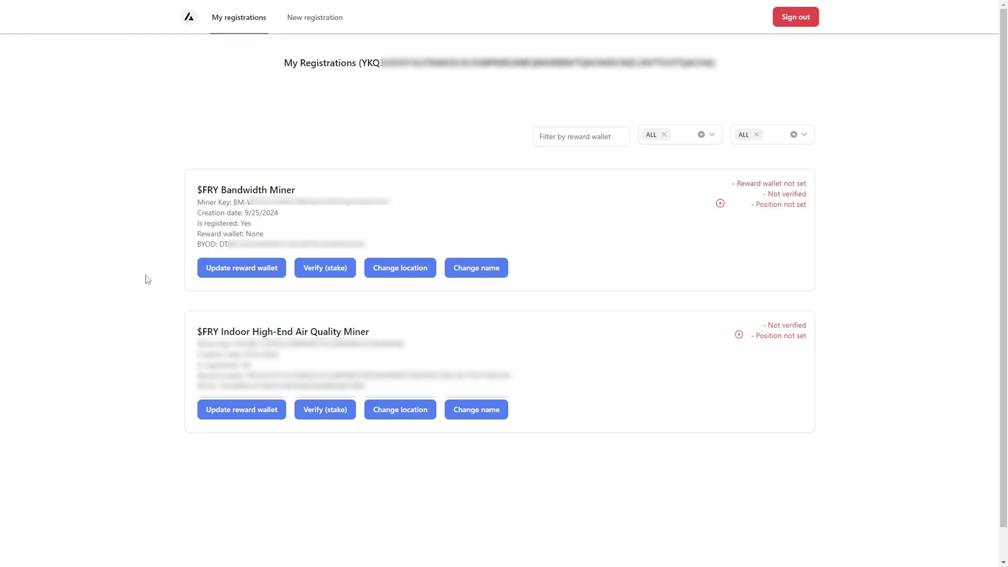
Step: Update the $FRY Bandwidth Miner's reward wallet with the wallet address
{"action": "left_click", "coordinate": [223, 273]}
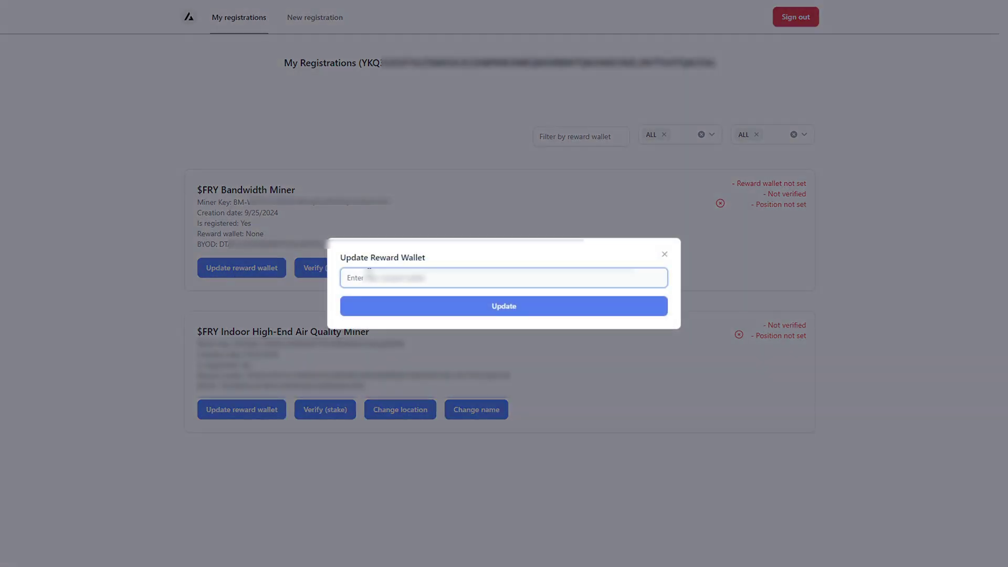
{"action": "key", "text": "ctrl+v"}
{"action": "left_click", "coordinate": [468, 309]}
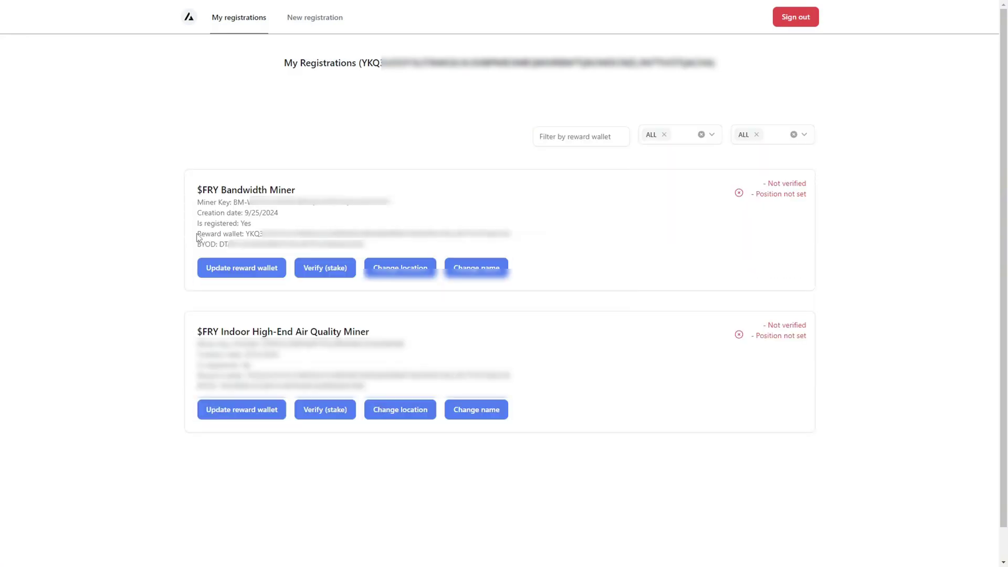
{"action": "left_click_drag", "start_coordinate": [198, 235], "coordinate": [305, 237]}
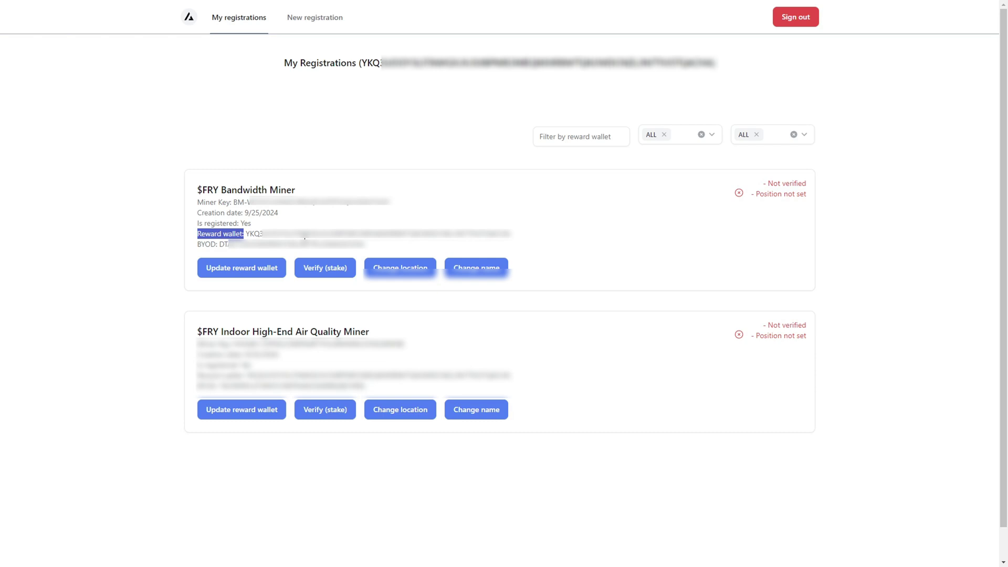
{"action": "left_click", "coordinate": [325, 219]}
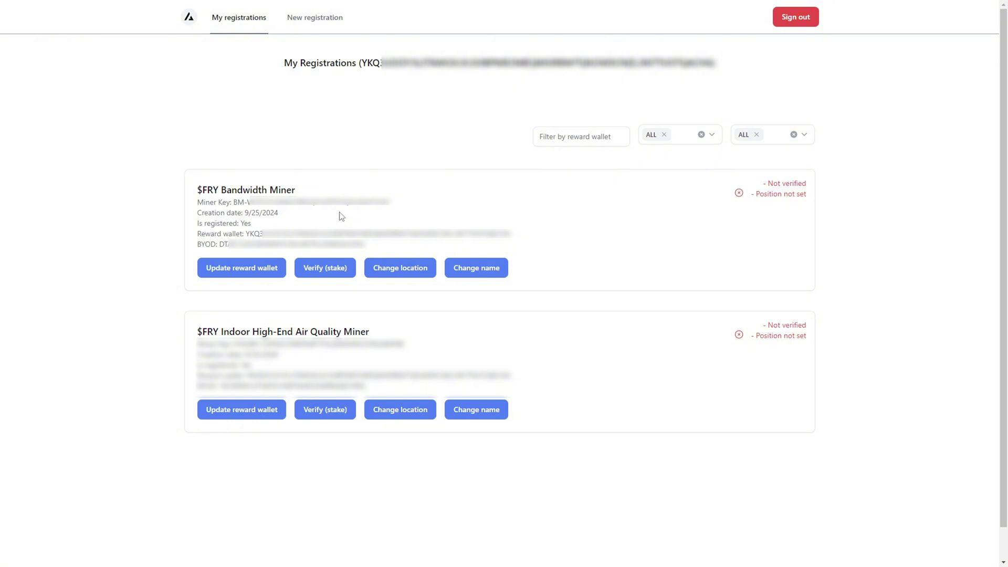
Step: Start changing the $FRY Bandwidth Miner's location, and open the browser's location permission in the site settings
{"action": "left_click", "coordinate": [384, 273]}
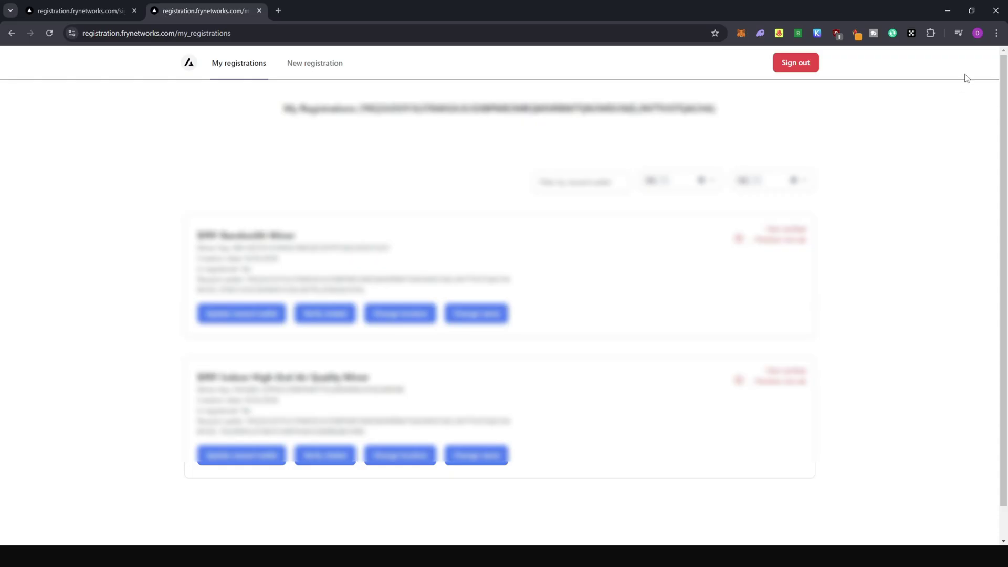
{"action": "left_click", "coordinate": [995, 34]}
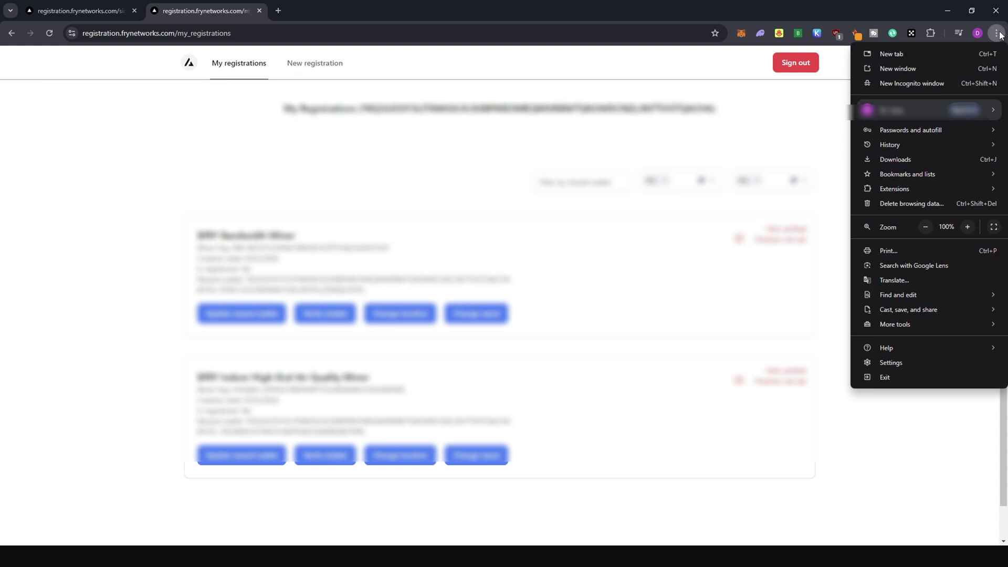
{"action": "left_click", "coordinate": [923, 363]}
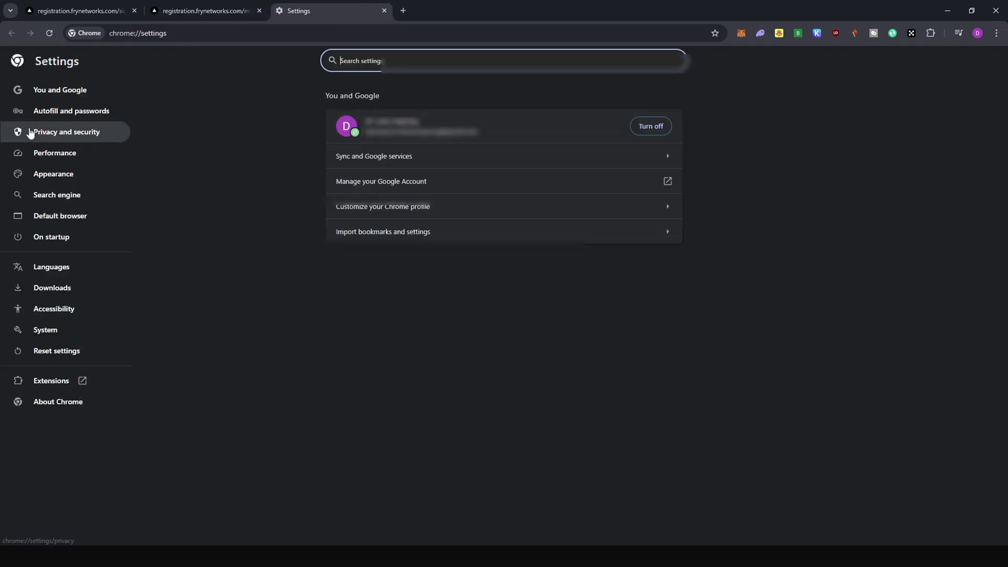
{"action": "left_click", "coordinate": [33, 133]}
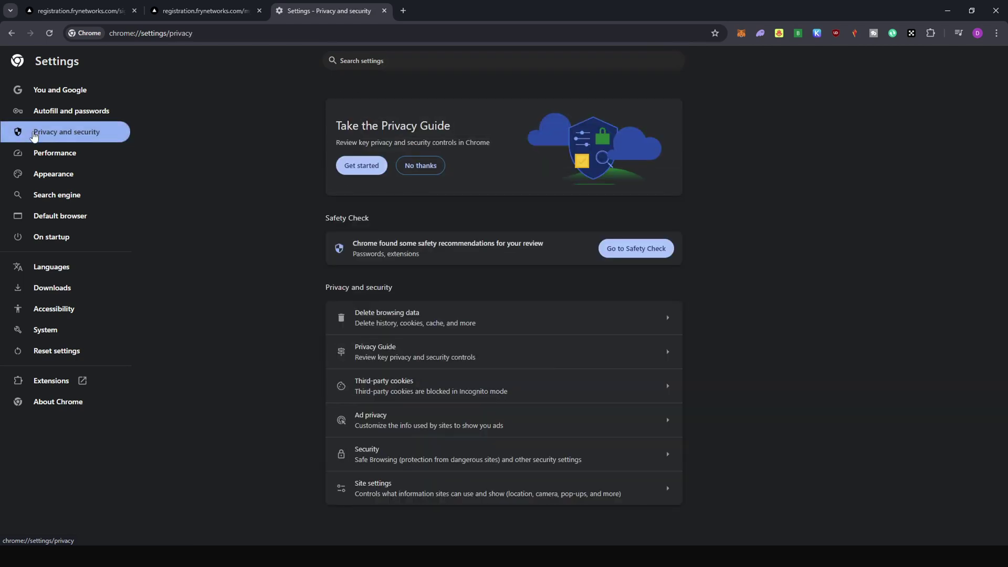
{"action": "left_click", "coordinate": [431, 487]}
{"action": "scroll", "coordinate": [810, 388], "scroll_direction": "down", "scroll_amount": 4}
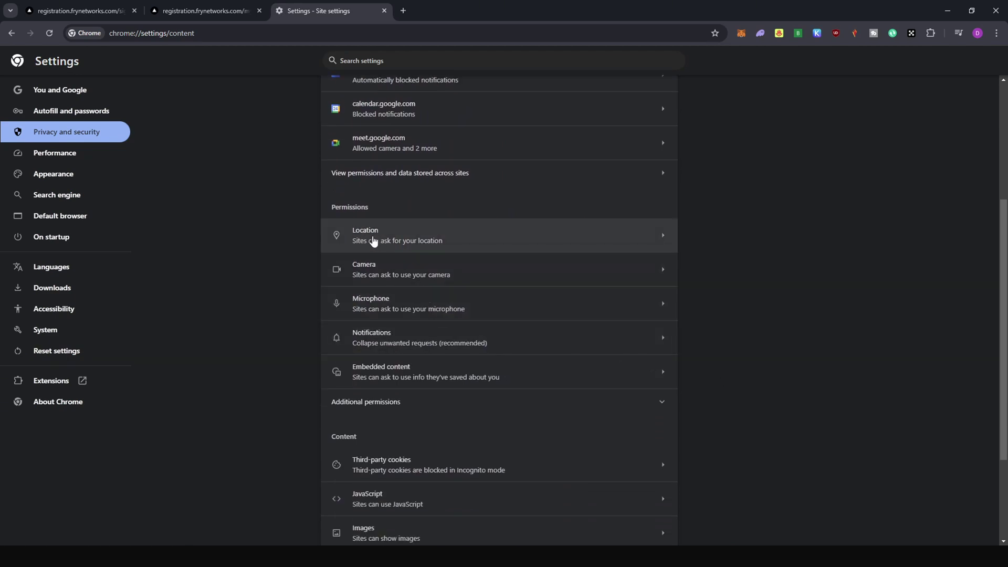
{"action": "left_click", "coordinate": [433, 238]}
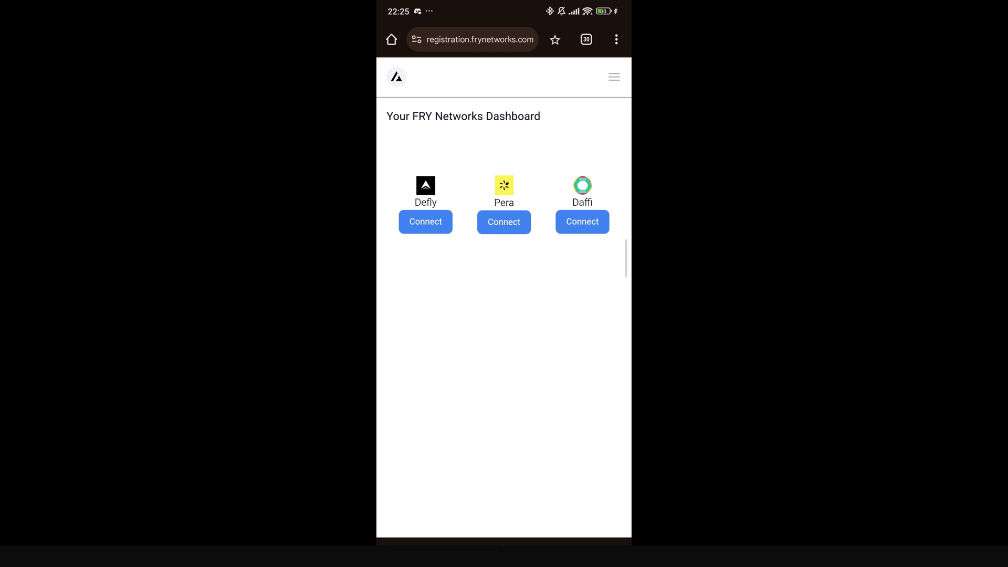
Step: Connect the Pera Algo Wallet to the FRY Networks dashboard, approve the connection in the wallet, and switch back to Chrome
{"action": "left_click", "coordinate": [504, 222]}
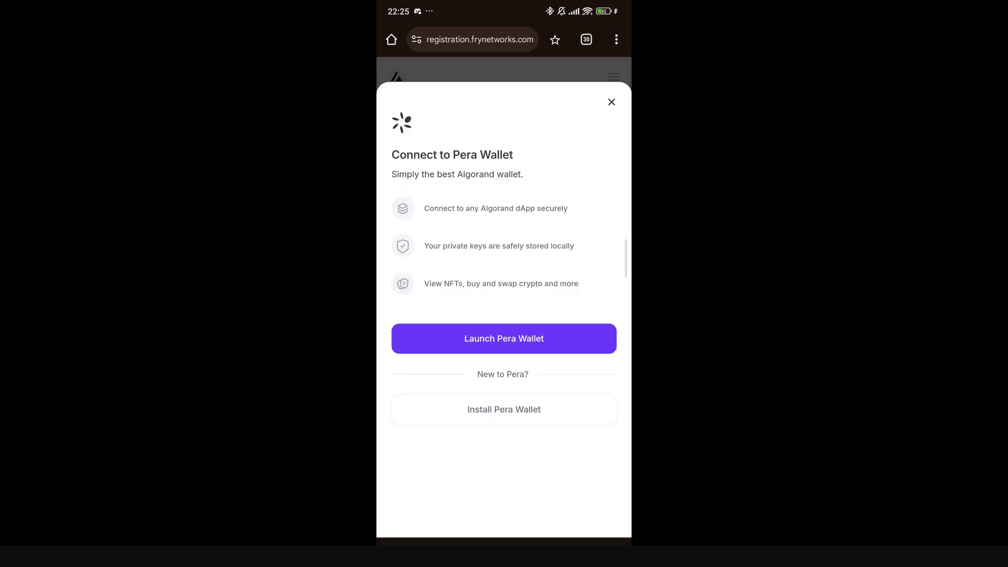
{"action": "left_click", "coordinate": [504, 338]}
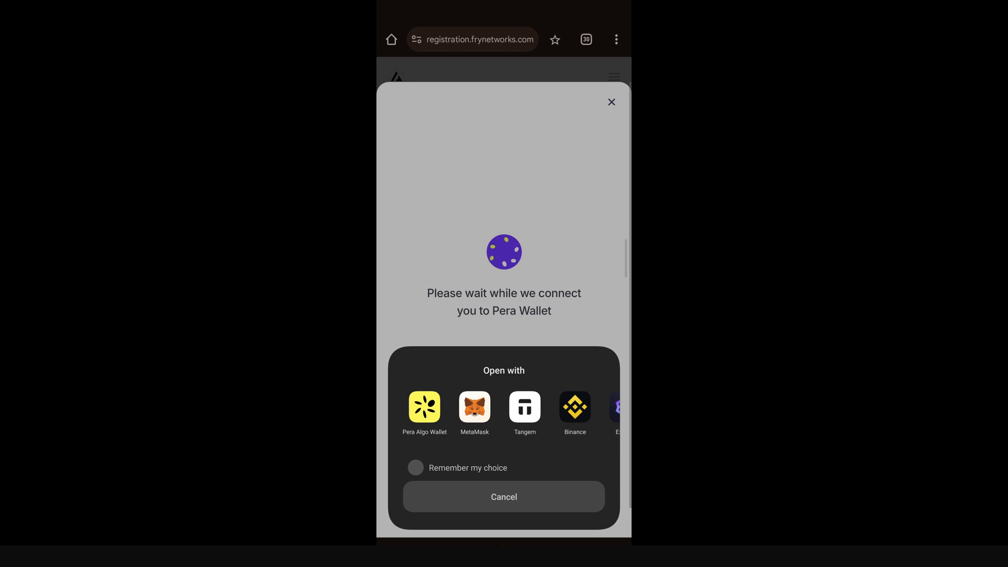
{"action": "left_click", "coordinate": [424, 407]}
{"action": "left_click", "coordinate": [461, 436]}
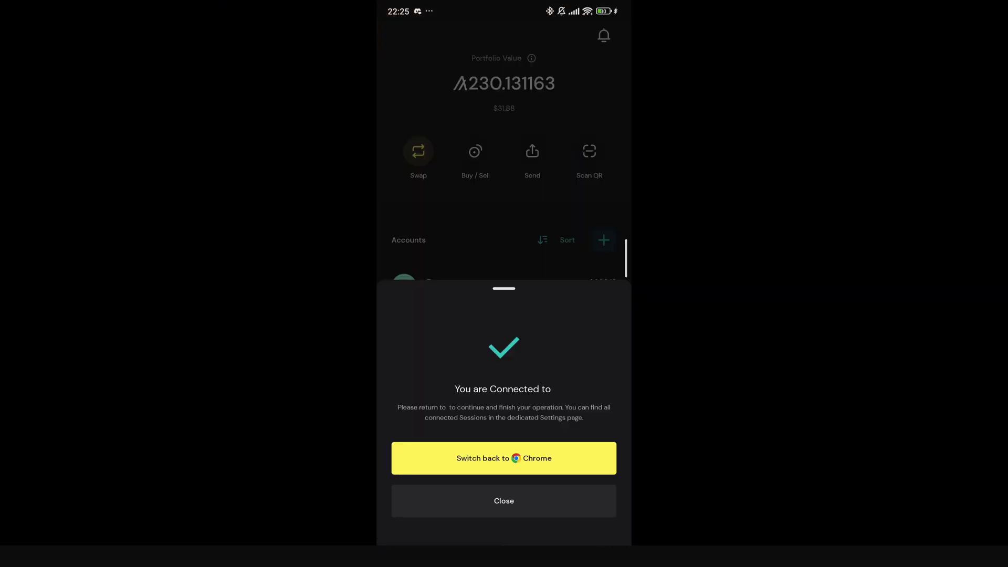
{"action": "left_click", "coordinate": [504, 457]}
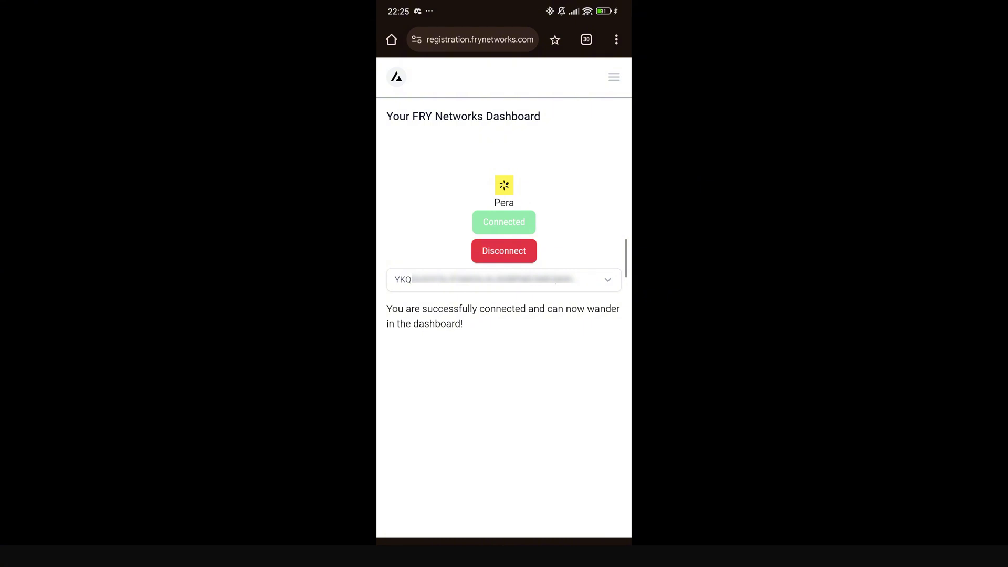
Step: Sign in to the registration portal by approving the request in Pera Wallet, and open My registrations back in Chrome
{"action": "left_click", "coordinate": [613, 77]}
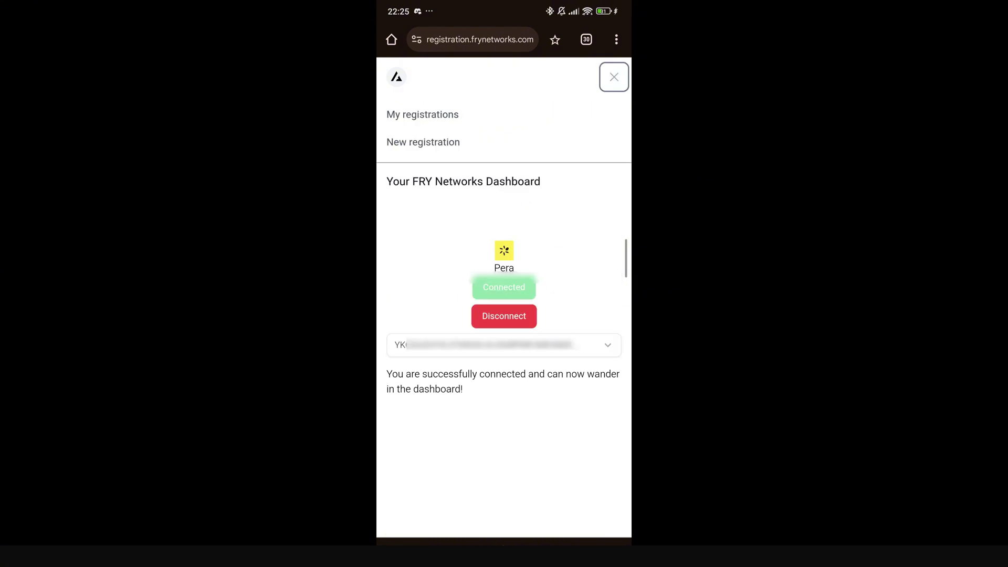
{"action": "left_click", "coordinate": [439, 114]}
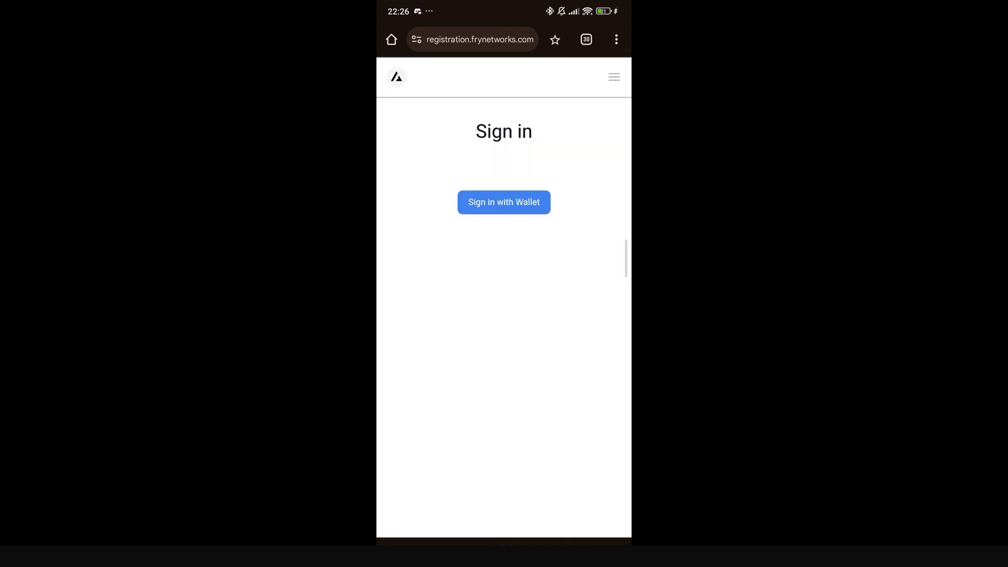
{"action": "left_click", "coordinate": [523, 200]}
{"action": "left_click", "coordinate": [466, 440]}
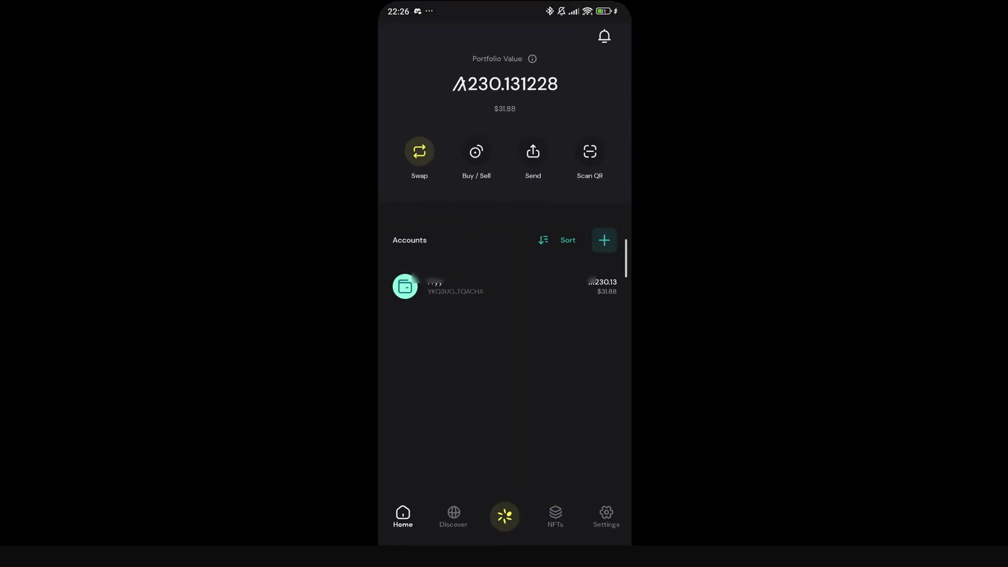
{"action": "left_click", "coordinate": [553, 504]}
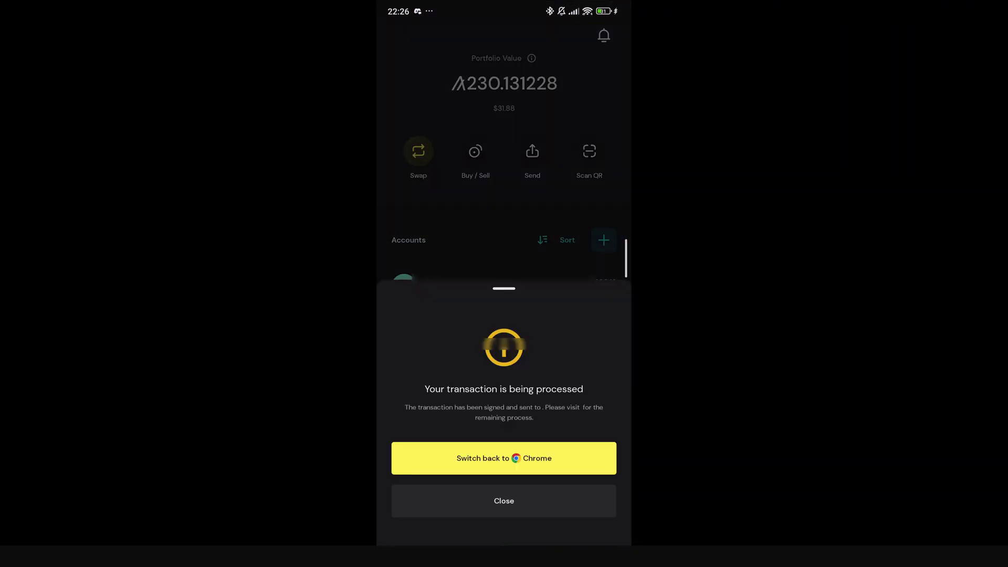
{"action": "left_click", "coordinate": [503, 457]}
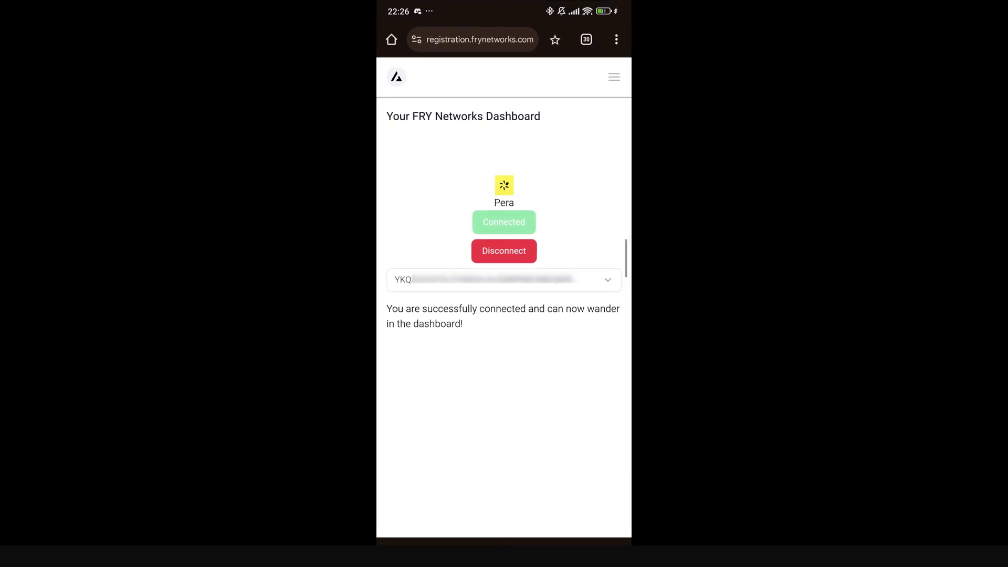
{"action": "left_click", "coordinate": [613, 77]}
{"action": "left_click", "coordinate": [422, 115]}
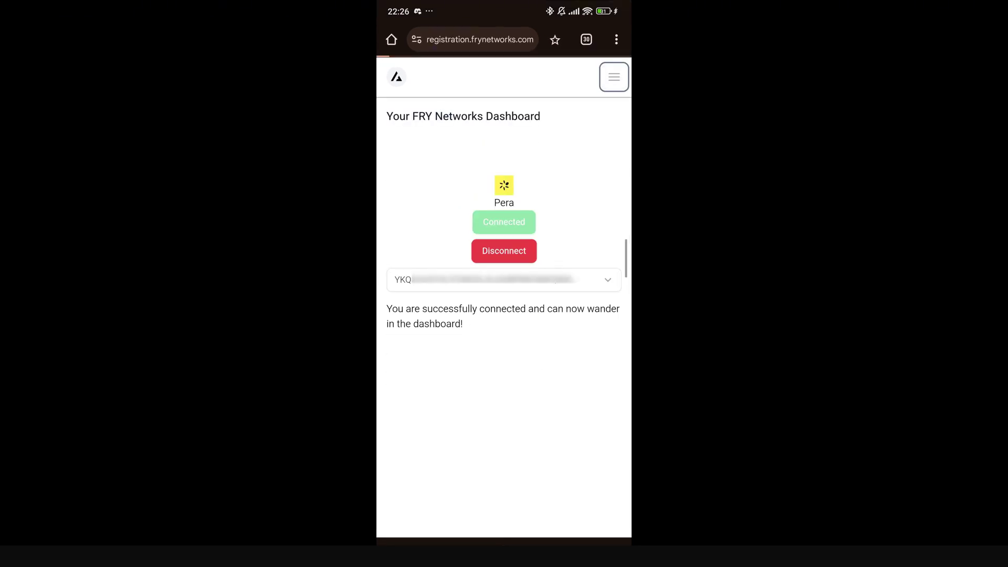